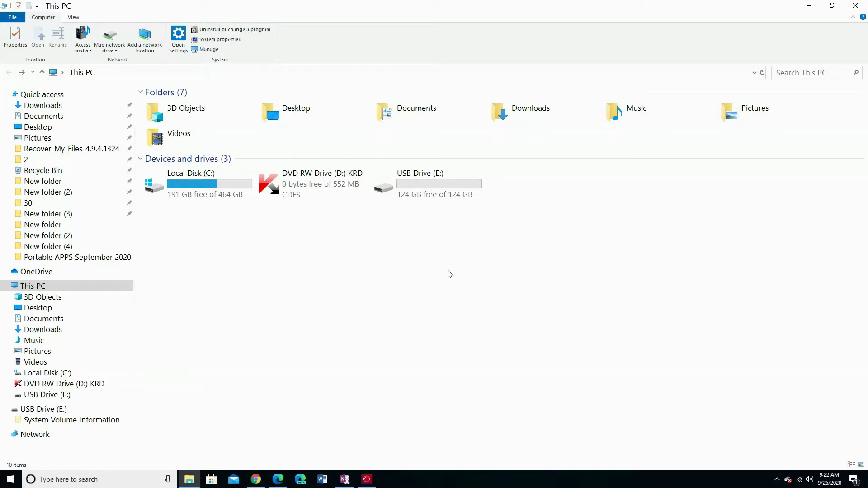
Select USB Drive (E:) in This PC and bring up its context menu
left_click(436, 194)
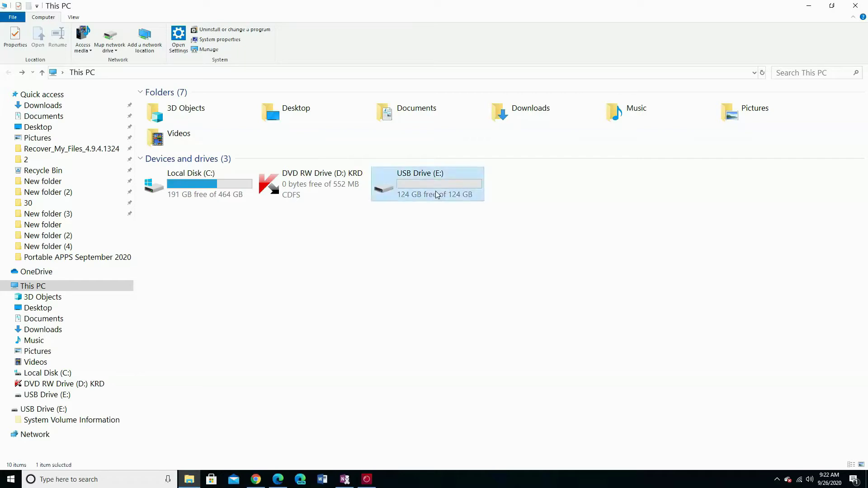
right_click(437, 194)
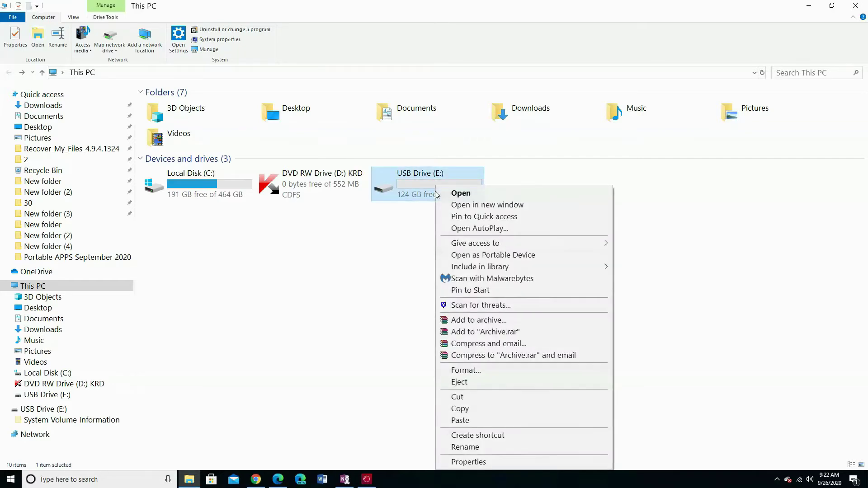
Quick-format USB Drive (E:) with the NTFS file system, then close the Format window and File Explorer
left_click(490, 372)
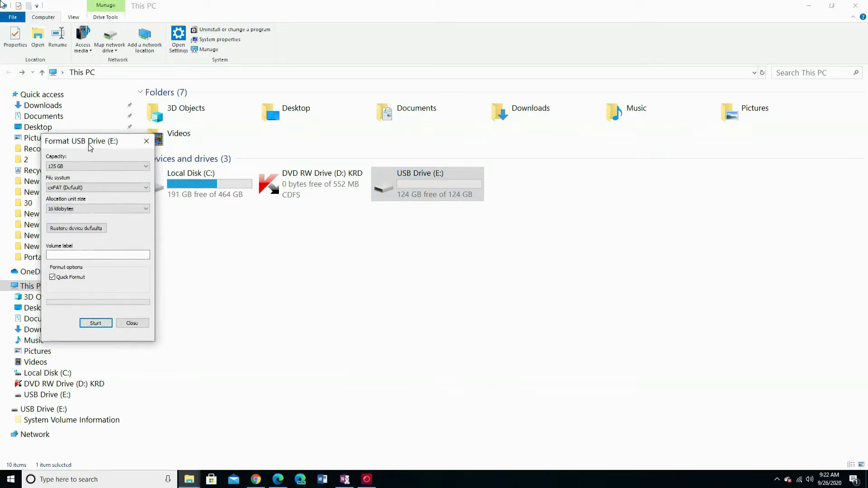
left_click(474, 290)
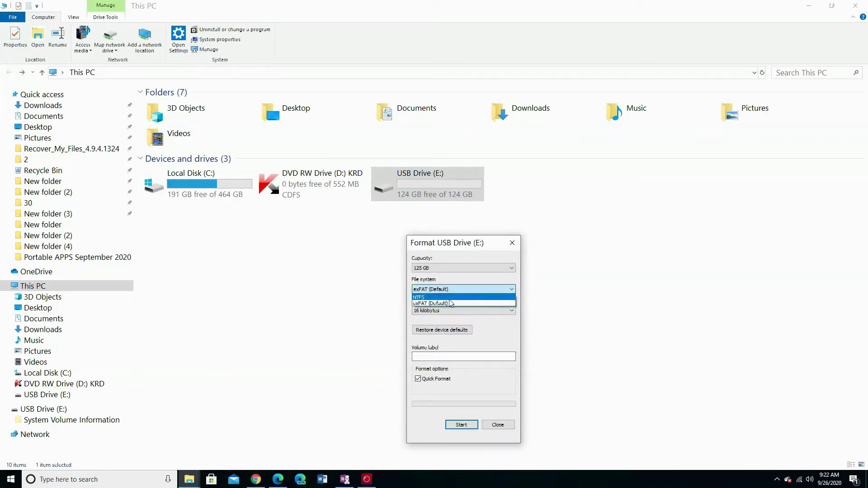
left_click(474, 301)
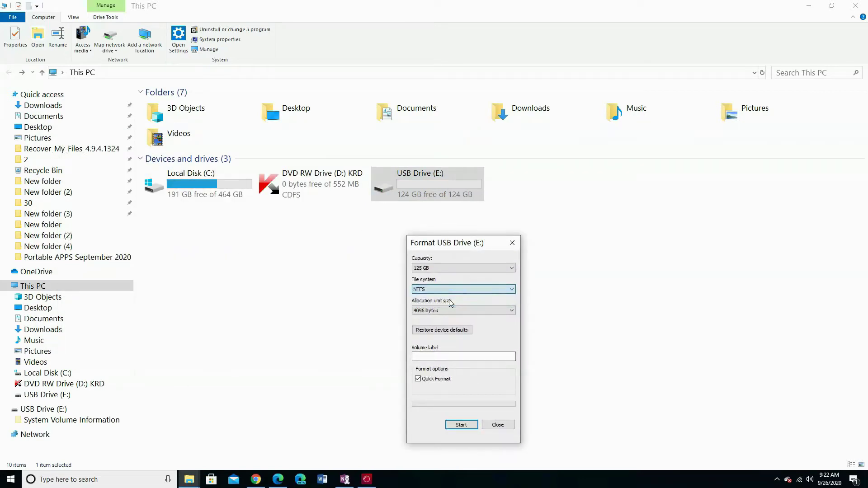
left_click(460, 425)
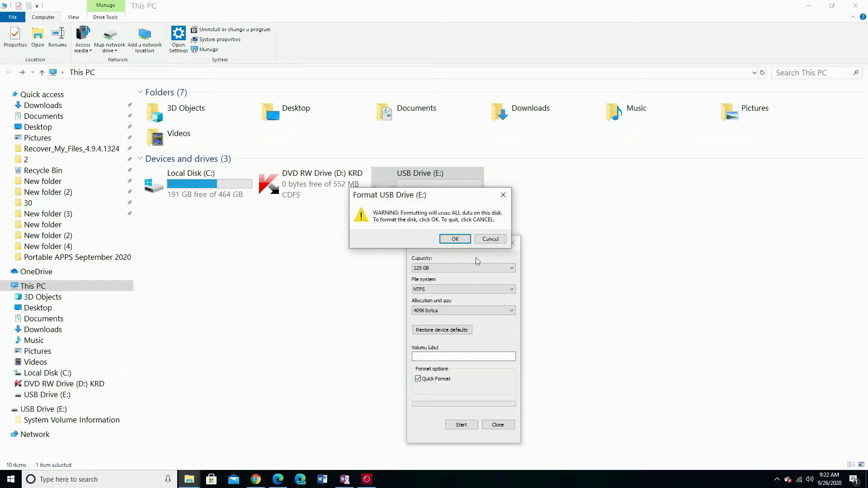
left_click(456, 239)
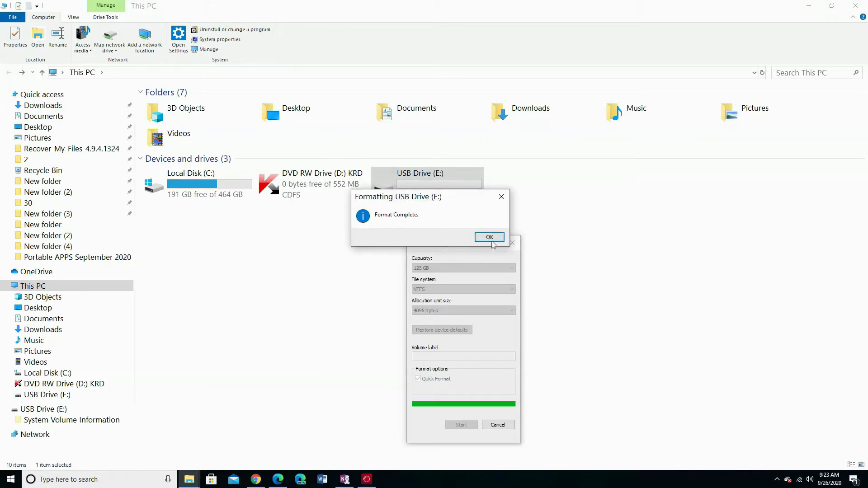
left_click(488, 237)
left_click(512, 244)
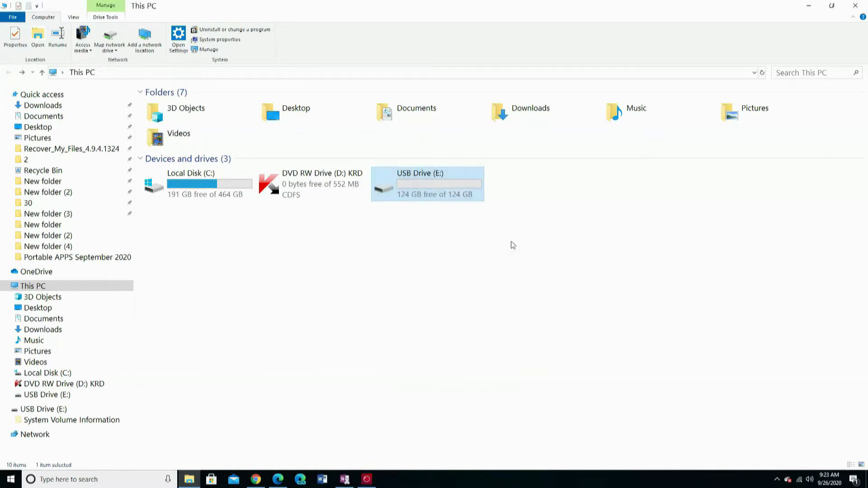
left_click(855, 5)
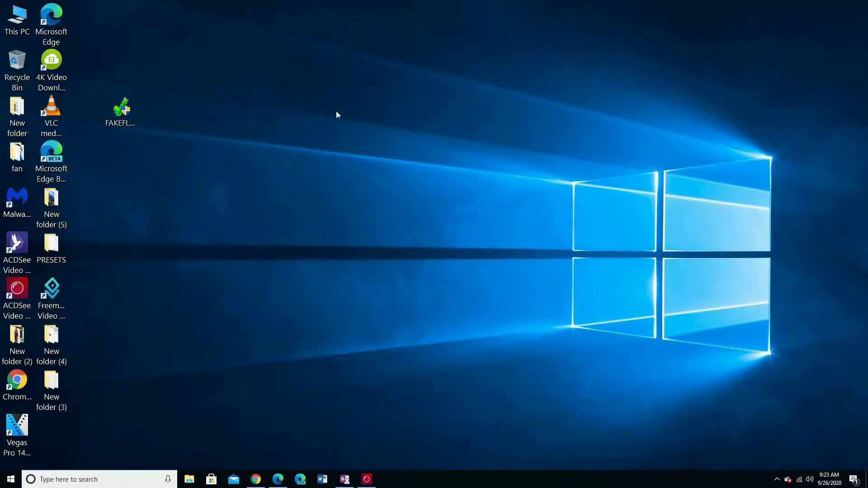
Launch FakeFlashTest and run Quick Size Test (Destructive) on the 124.9GiB drive, accepting the data-loss warning
double_click(126, 114)
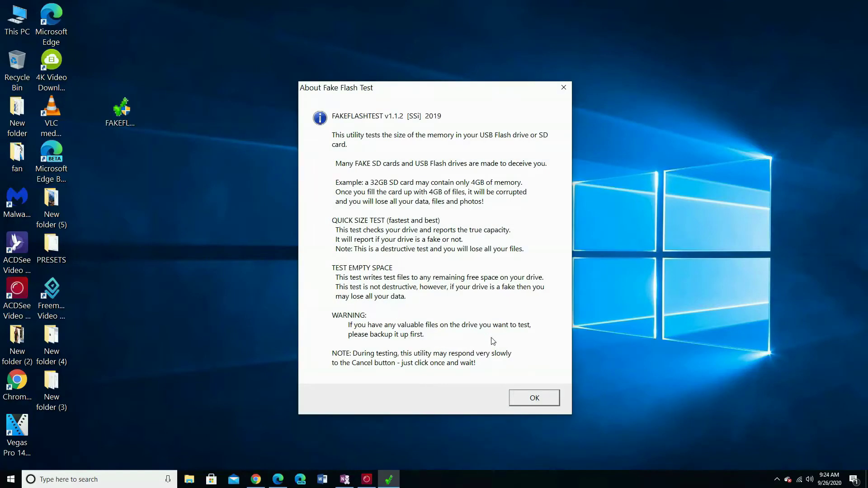
left_click(538, 398)
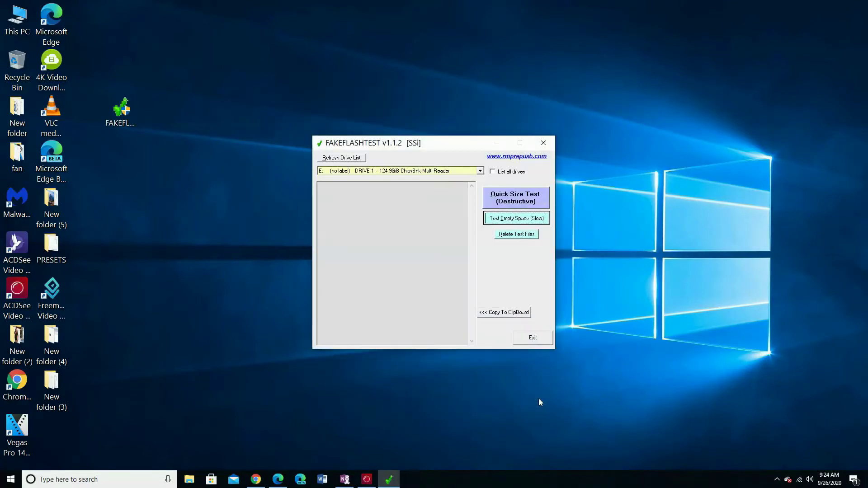
left_click(515, 198)
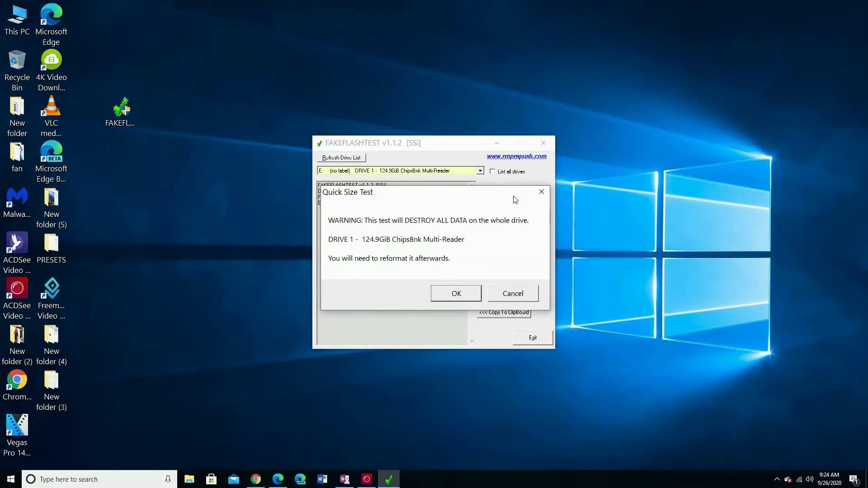
left_click(453, 294)
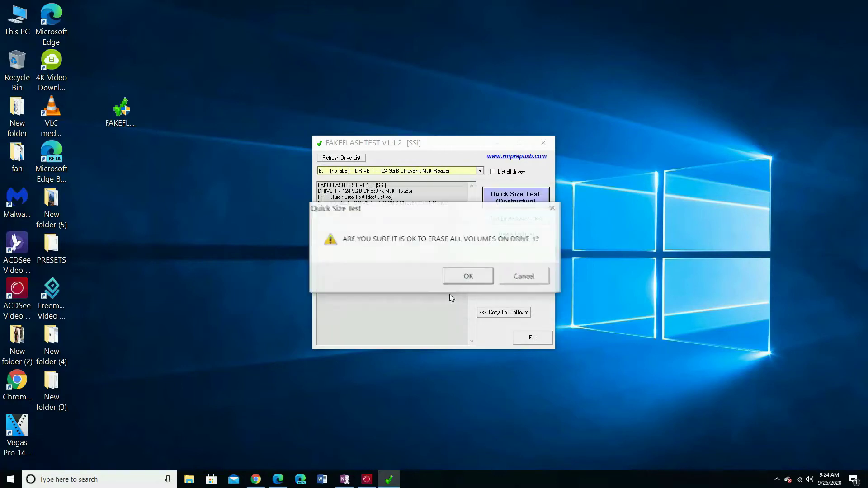
Erase Drive 1, let the size test finish as FAILED, and copy its report to the clipboard
left_click(466, 276)
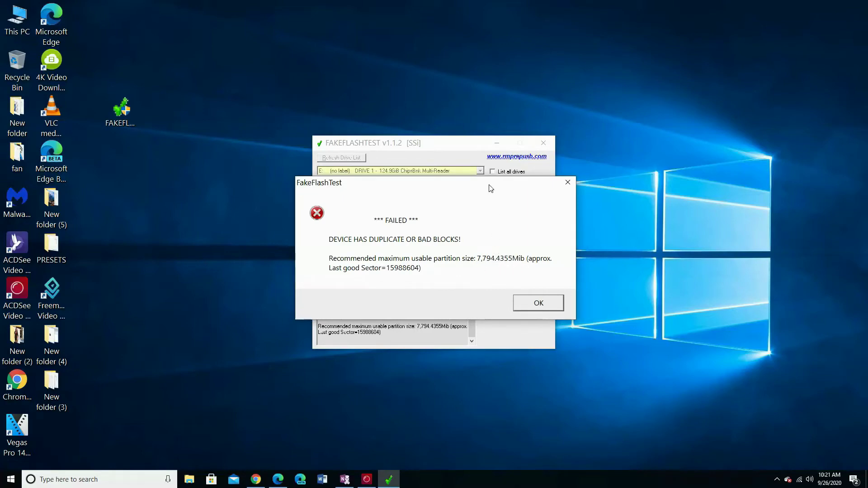
left_click_drag(490, 188, 456, 327)
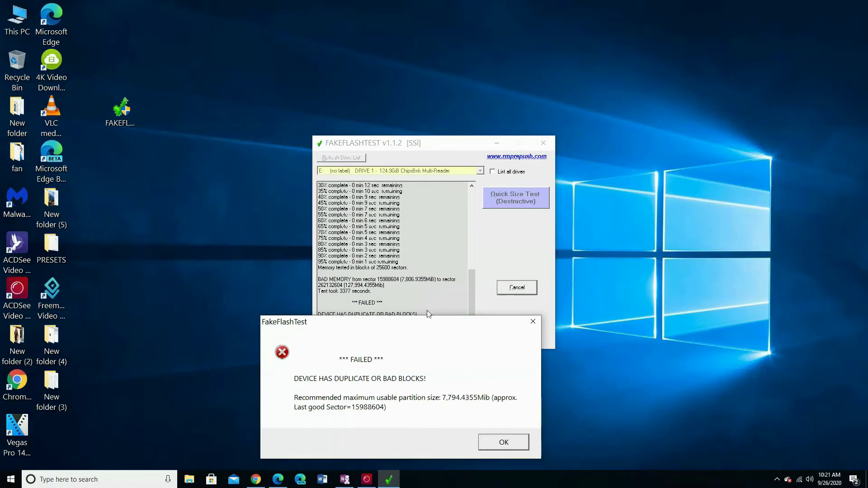
left_click(496, 442)
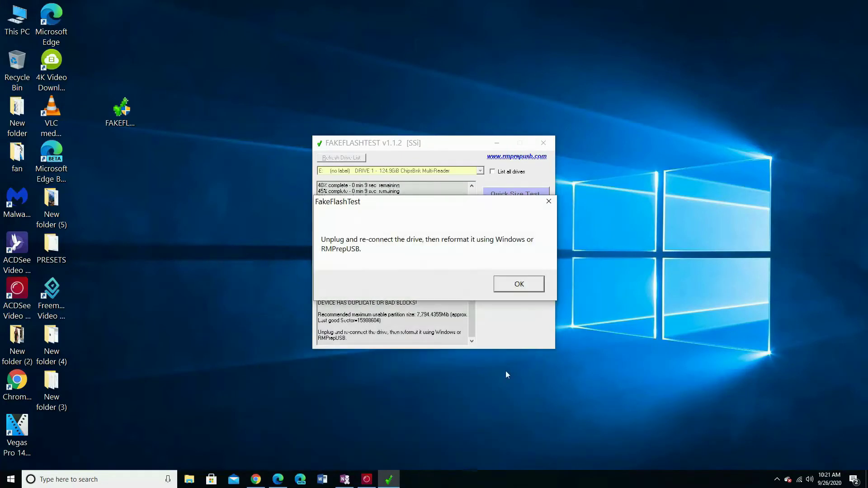
left_click(522, 288)
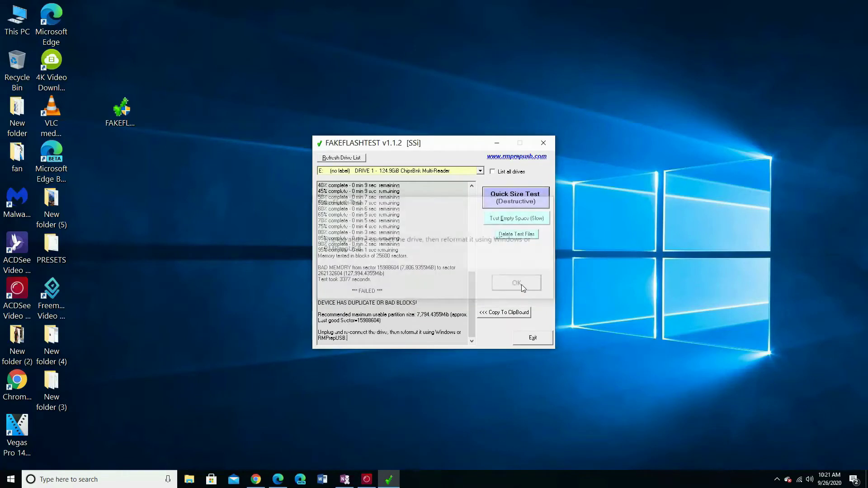
left_click(513, 314)
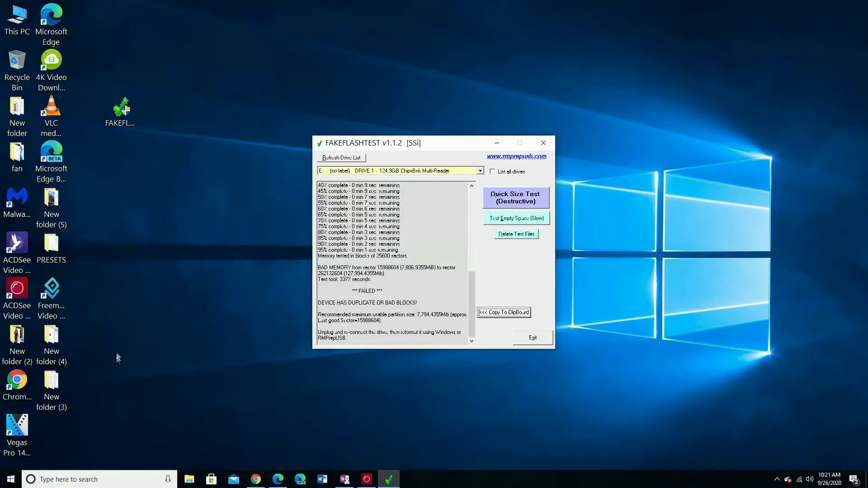
Create New Text Document.txt on the desktop and paste the test report into it
right_click(59, 436)
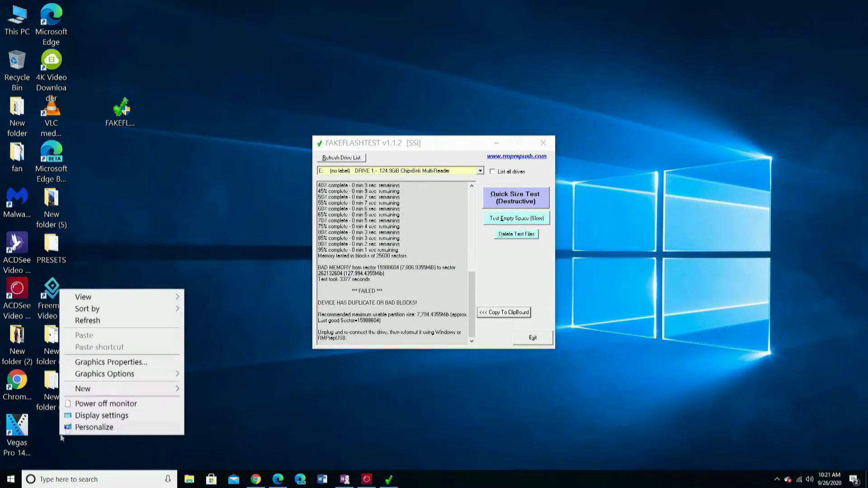
mouse_move(93, 389)
left_click(223, 364)
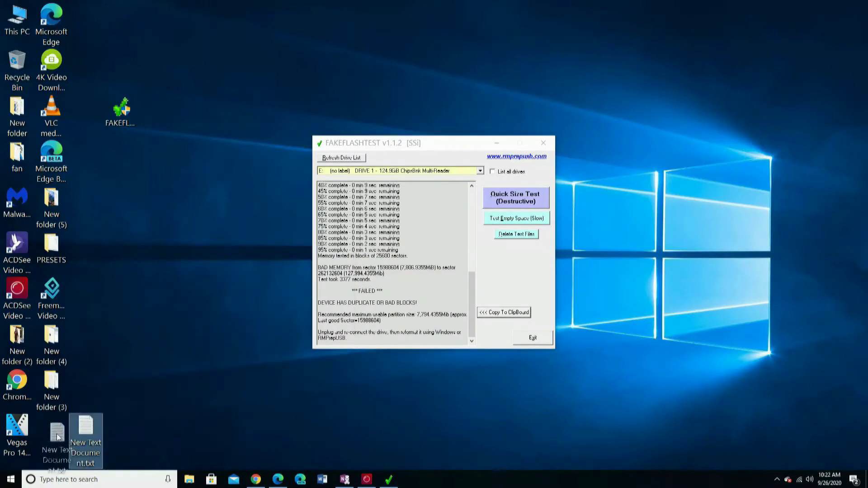
double_click(51, 429)
right_click(145, 264)
left_click(182, 307)
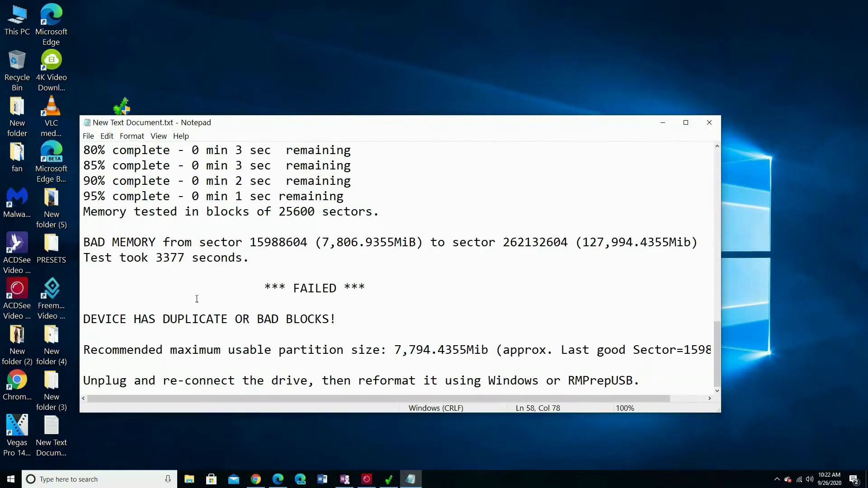
Copy the bad-memory figure 7,806.9355 from the report
left_click_drag(321, 244, 394, 243)
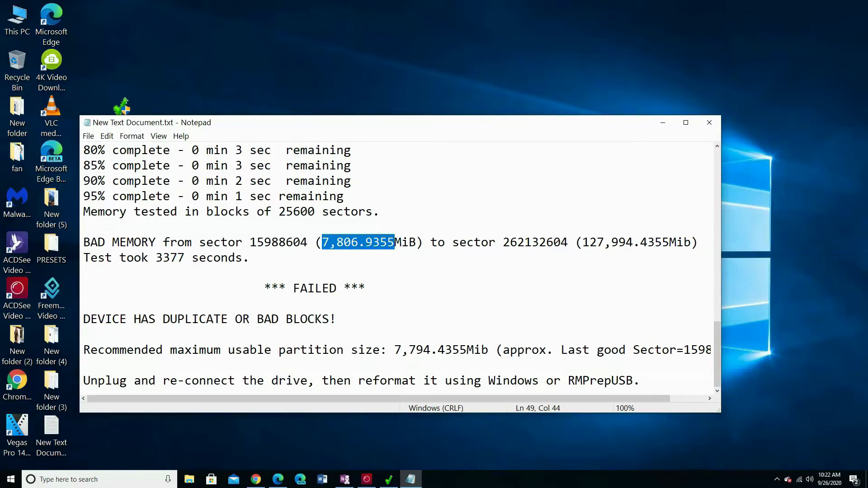
right_click(352, 243)
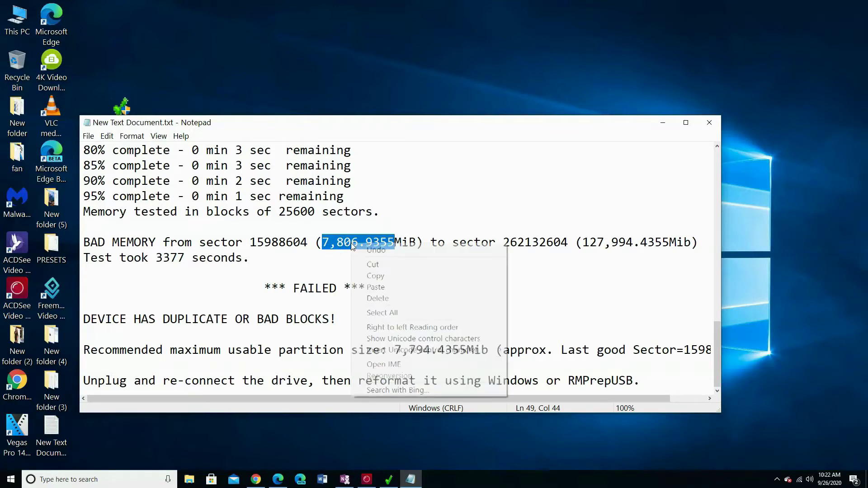
left_click(388, 276)
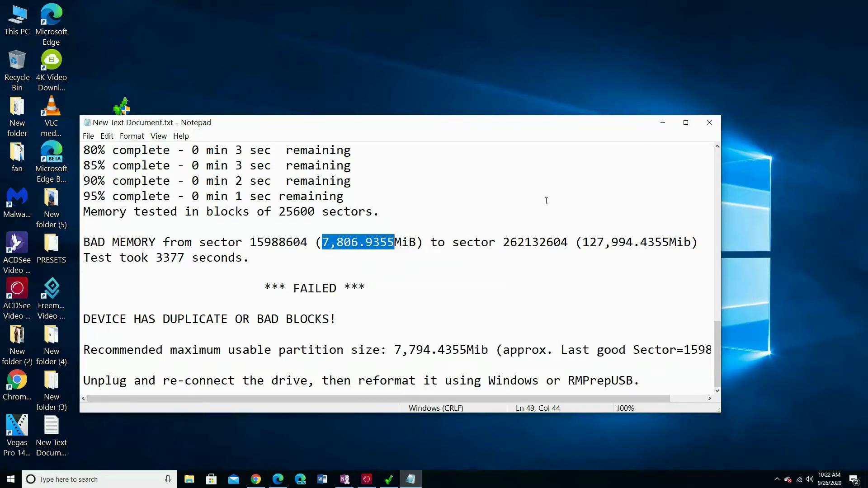
Close Notepad without saving the pasted report
left_click(714, 128)
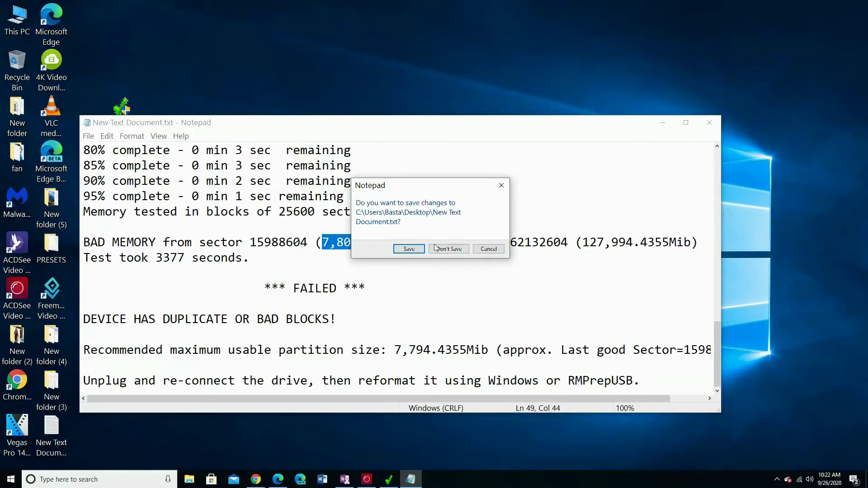
left_click(410, 250)
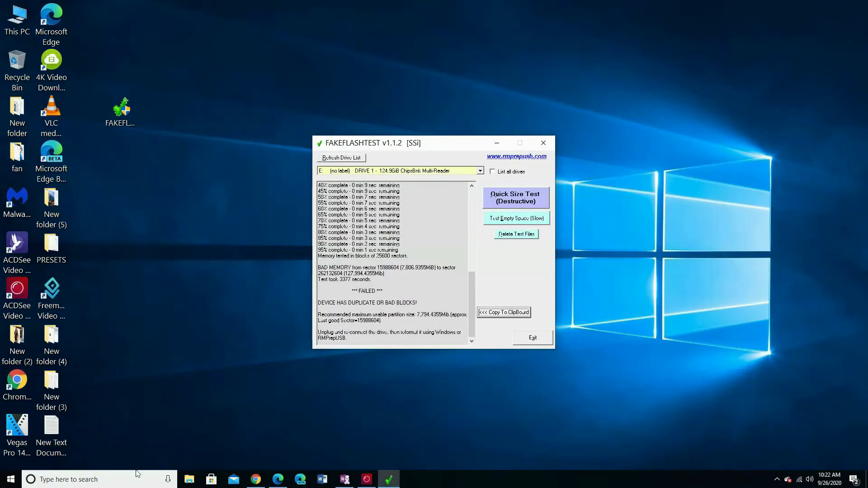
left_click(90, 479)
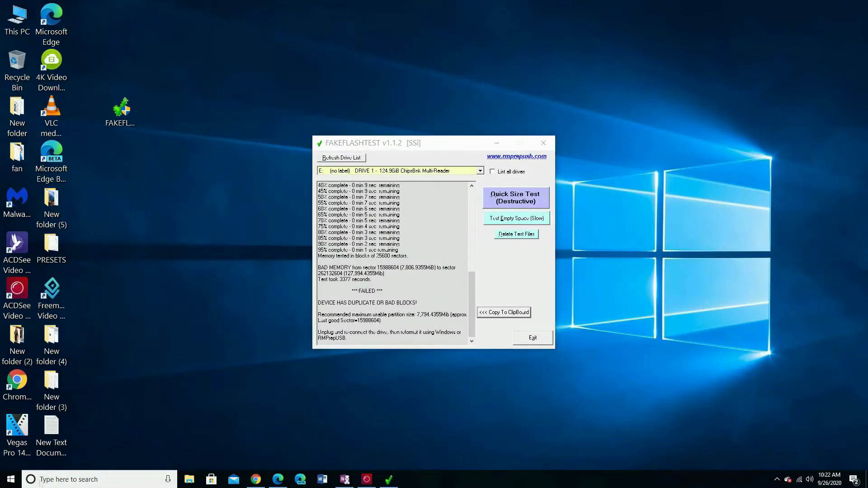
In Calculator, divide 7806.9355 by 1024 to get 7.62396044921875, then close it
type("ca")
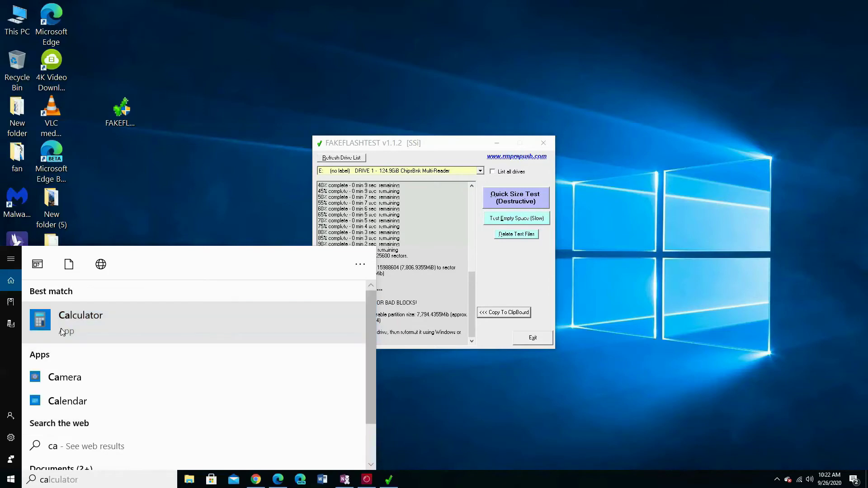
left_click(61, 328)
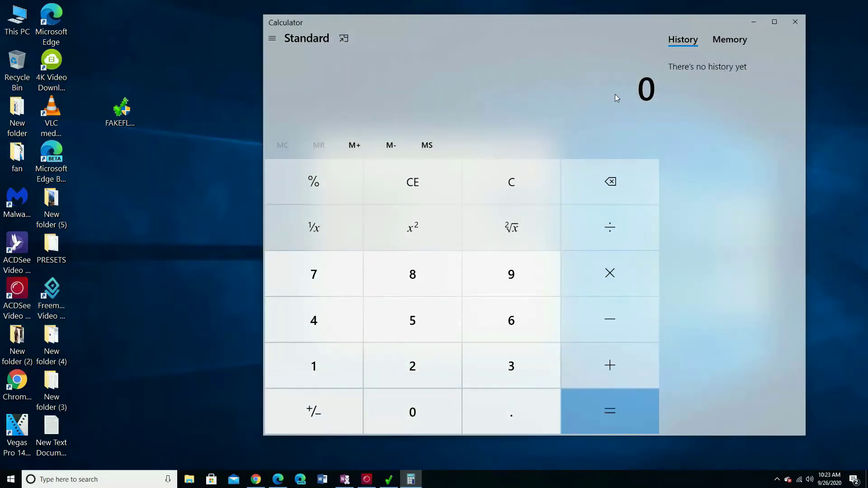
right_click(615, 96)
left_click(631, 115)
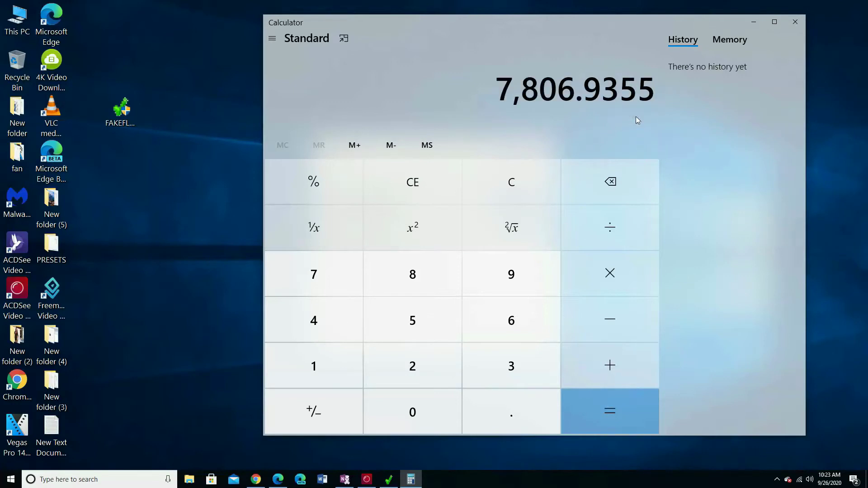
left_click(609, 227)
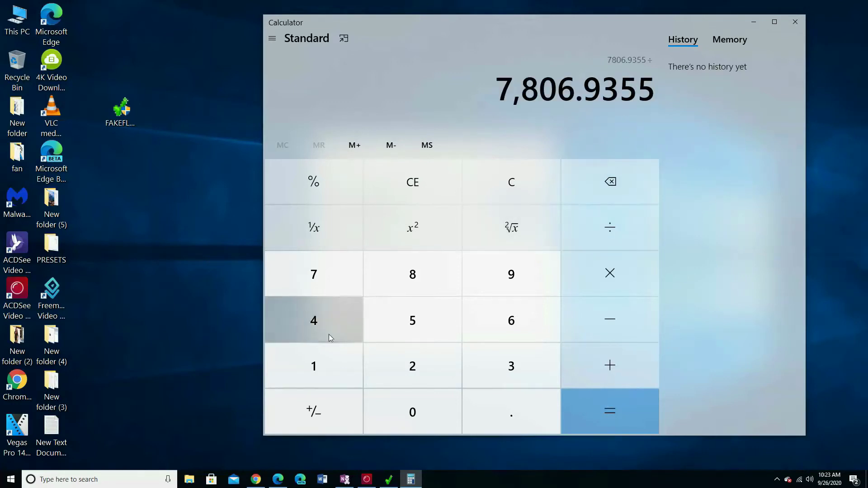
left_click(316, 368)
left_click(392, 411)
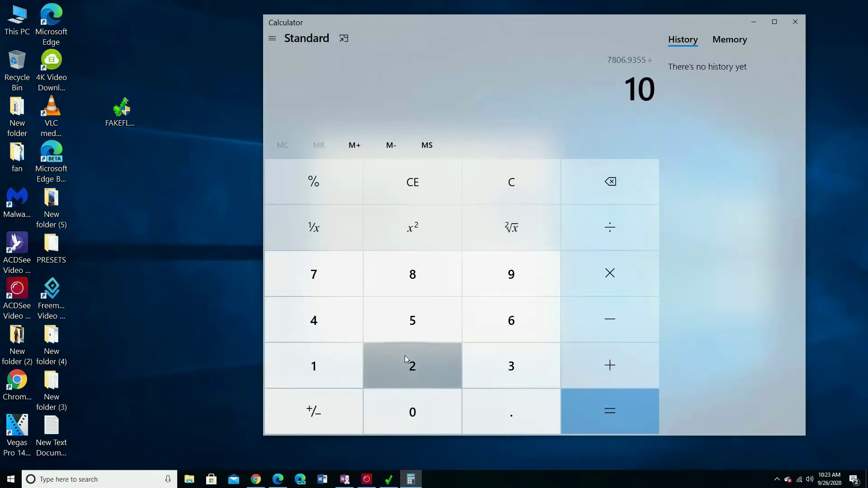
left_click(405, 355)
left_click(324, 332)
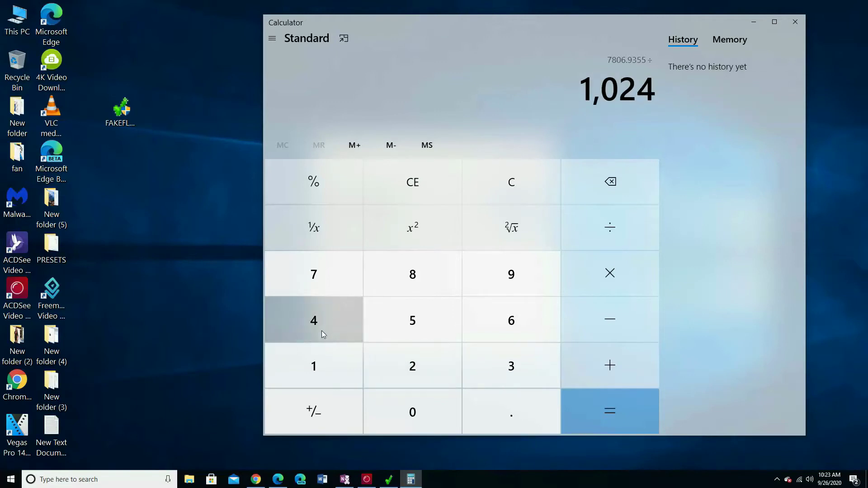
left_click(612, 400)
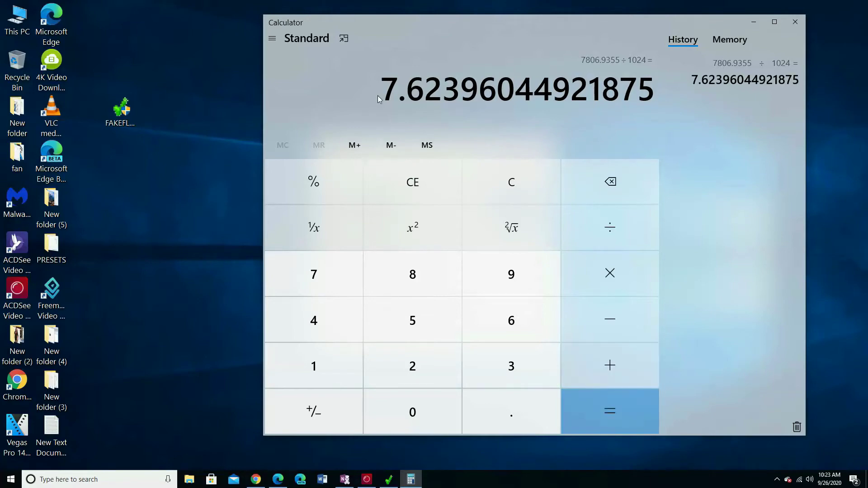
left_click(794, 23)
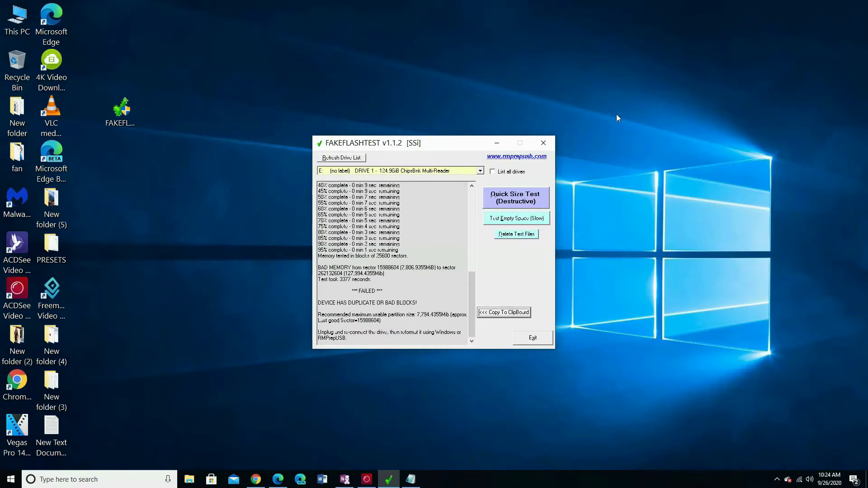
Exit FakeFlashTest and launch Paragon Partition Manager 17 CE on Disks & Volumes
left_click(532, 339)
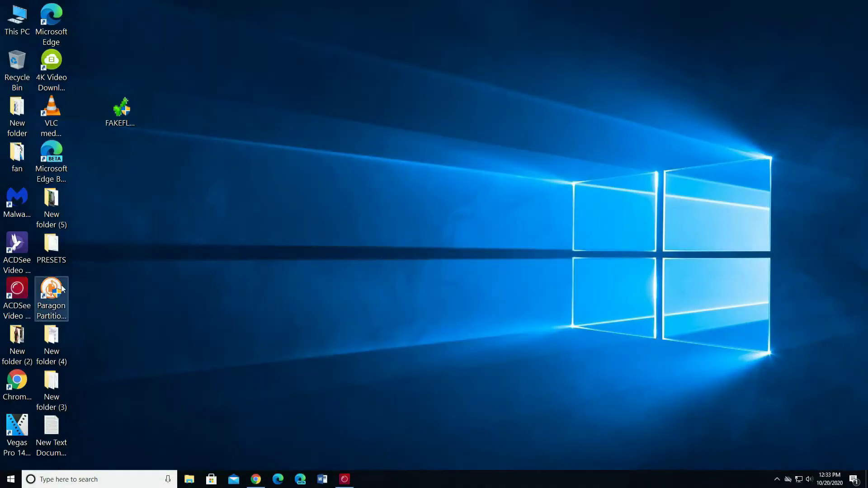
double_click(57, 289)
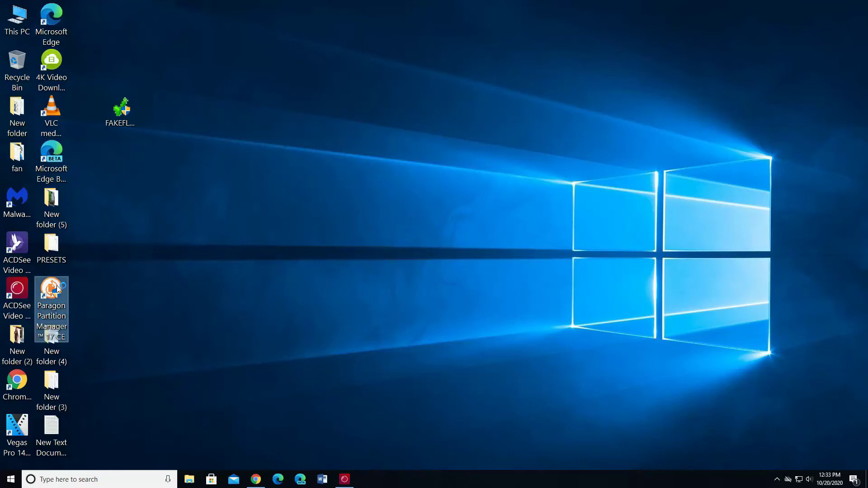
left_click(401, 299)
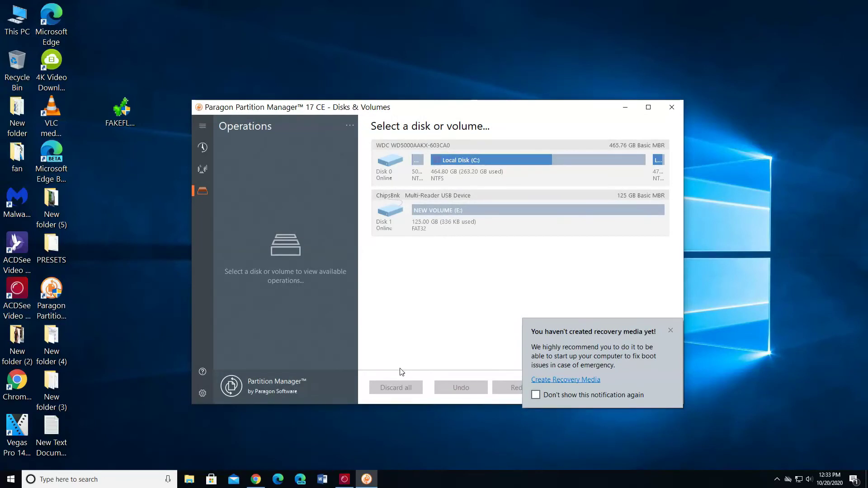
Shrink NEW VOLUME (E:) from 125 GB to 7.60 GB and place the resize in the queue
left_click(663, 209)
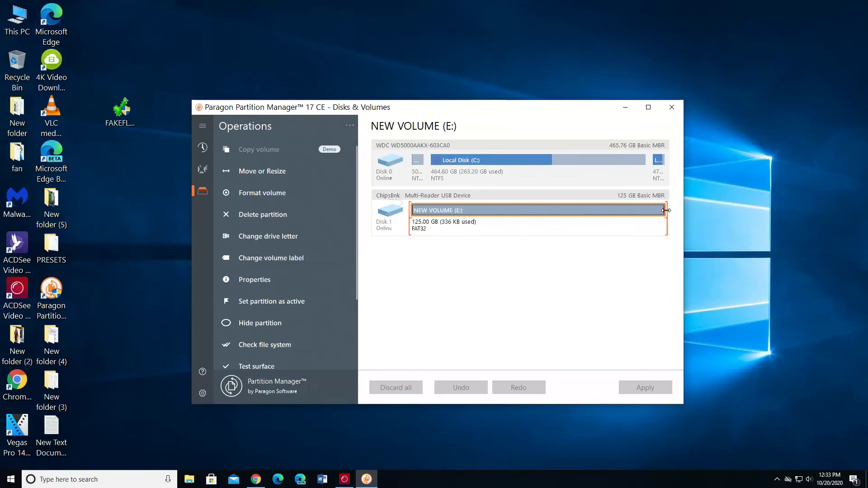
left_click_drag(665, 210, 421, 208)
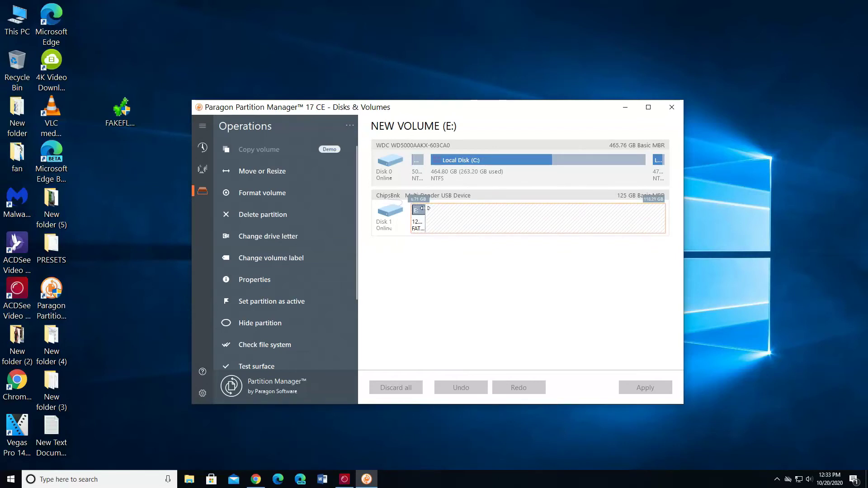
left_click_drag(423, 208, 424, 208)
left_click_drag(425, 208, 425, 208)
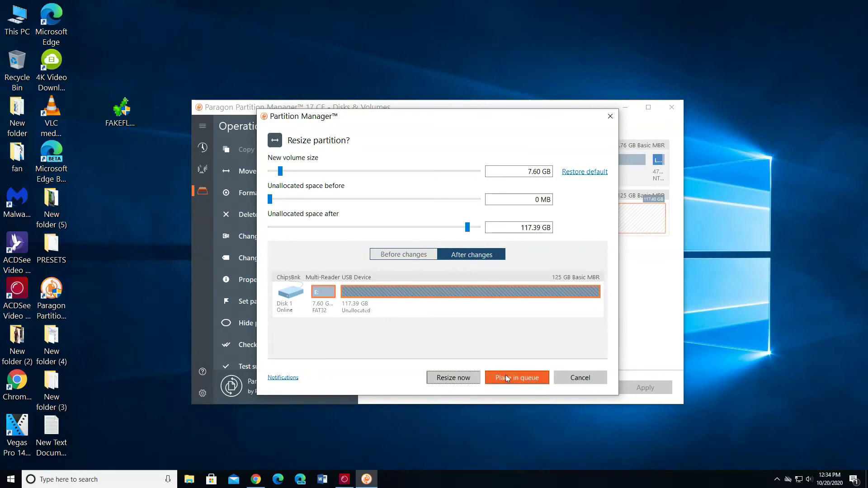
left_click(505, 377)
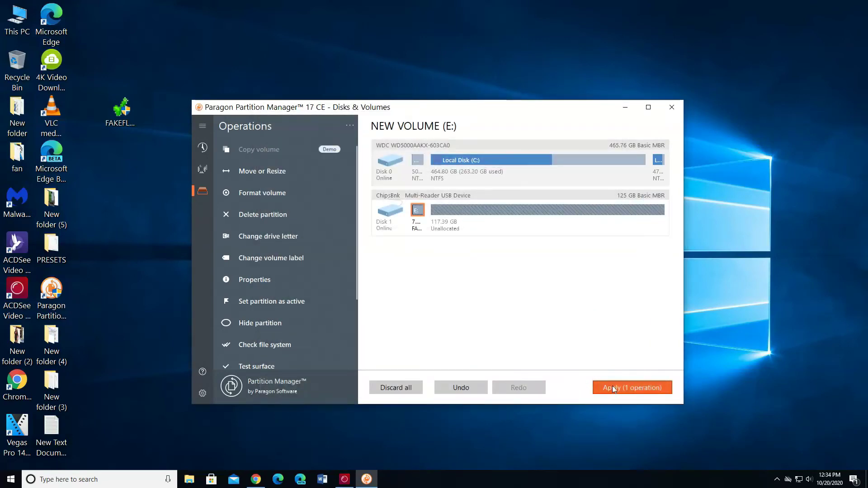
Apply the one pending resize operation, confirm it with Yes, and close the progress window
left_click(630, 388)
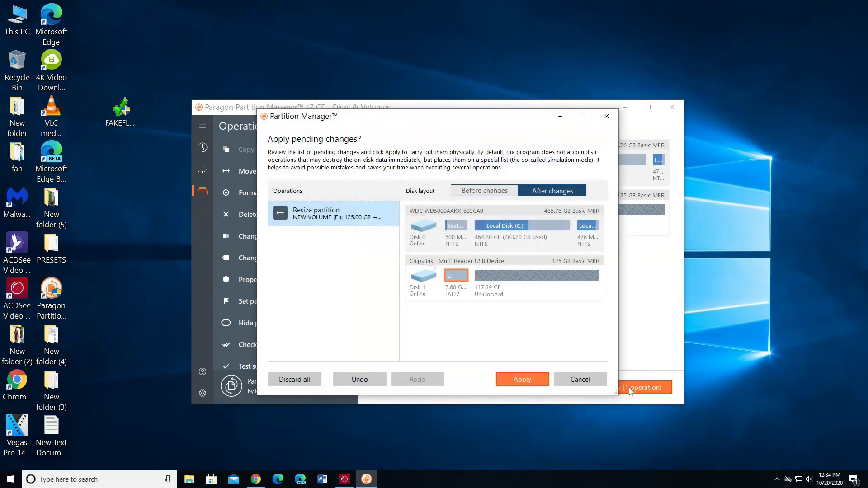
left_click(534, 378)
left_click(534, 378)
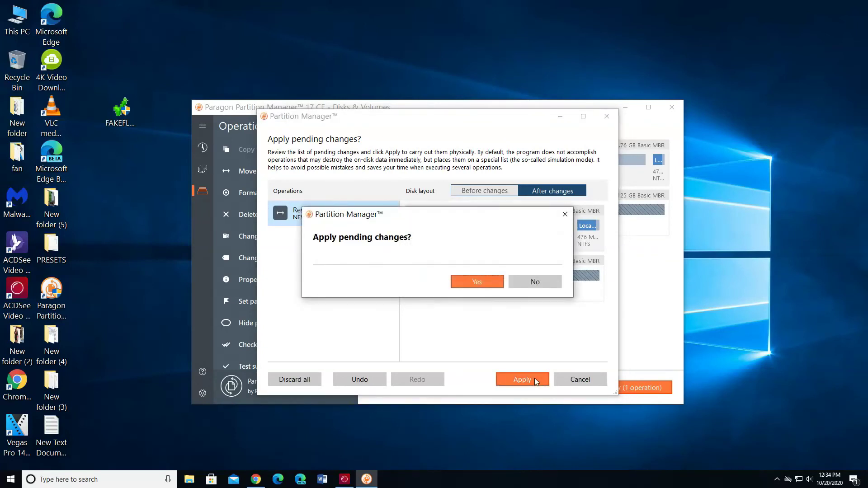
left_click(484, 280)
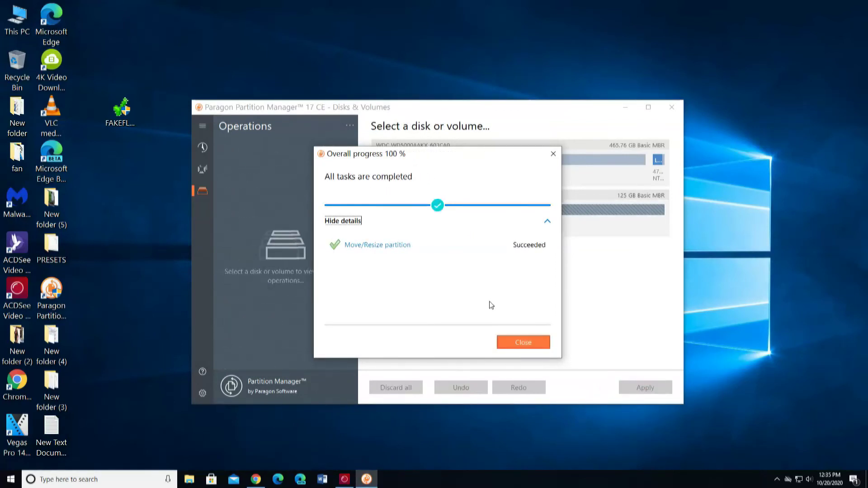
left_click(535, 342)
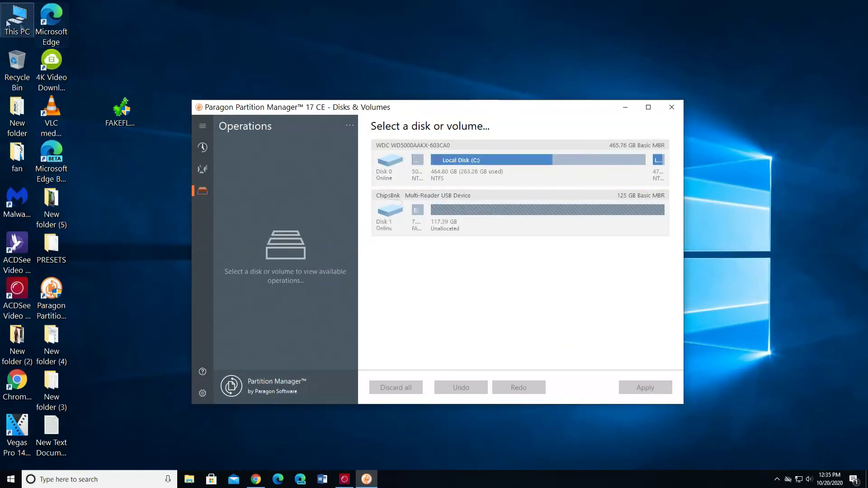
left_click(21, 25)
double_click(21, 25)
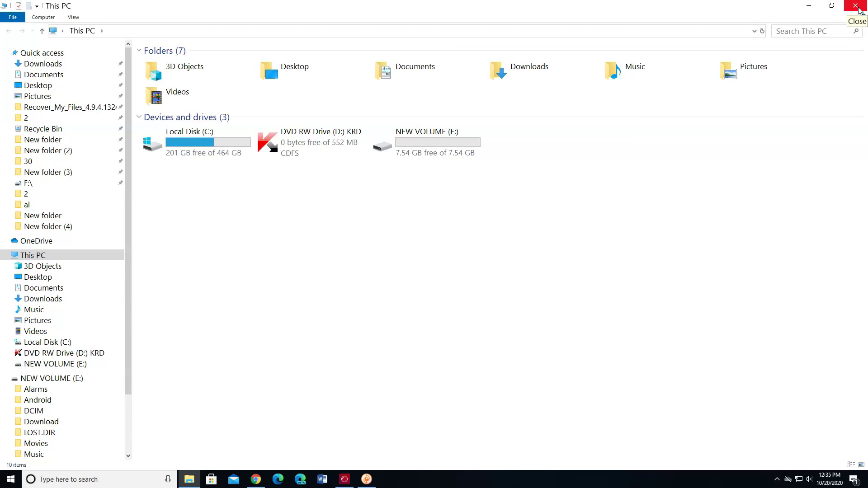
left_click(858, 8)
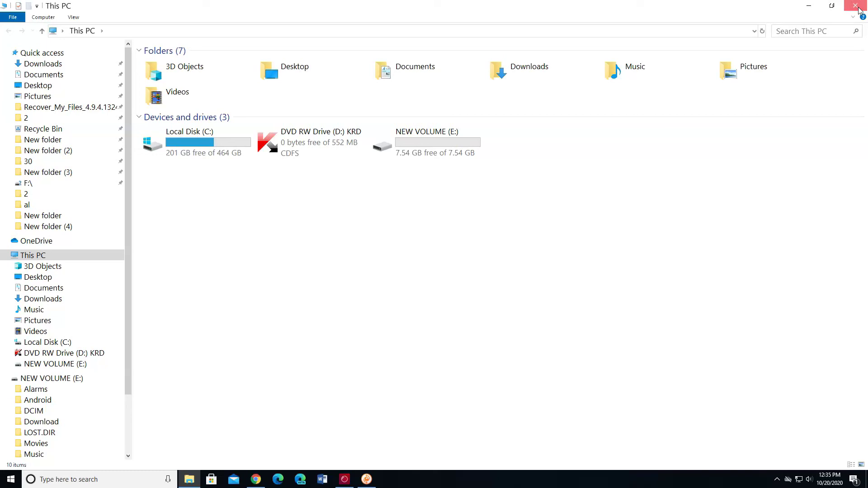